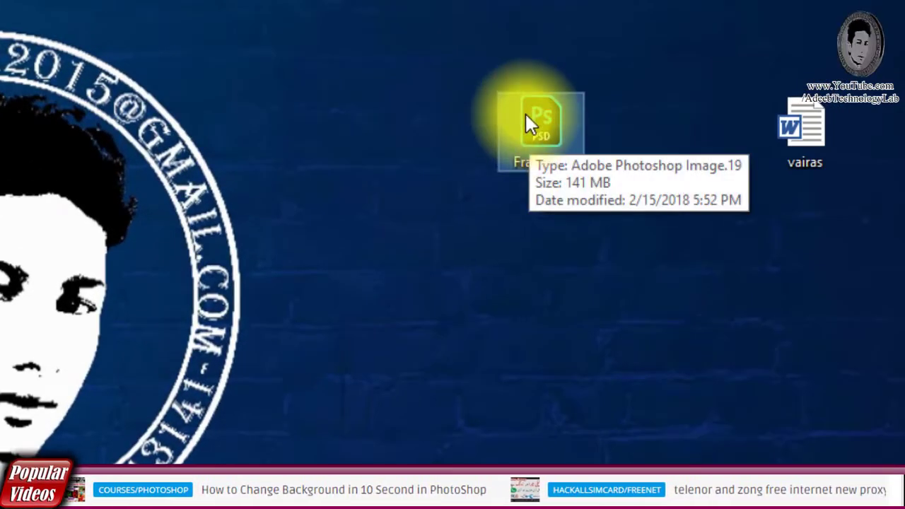
Open Frame 10.psd in Photoshop and fit the whole canvas on screen
right_click(527, 134)
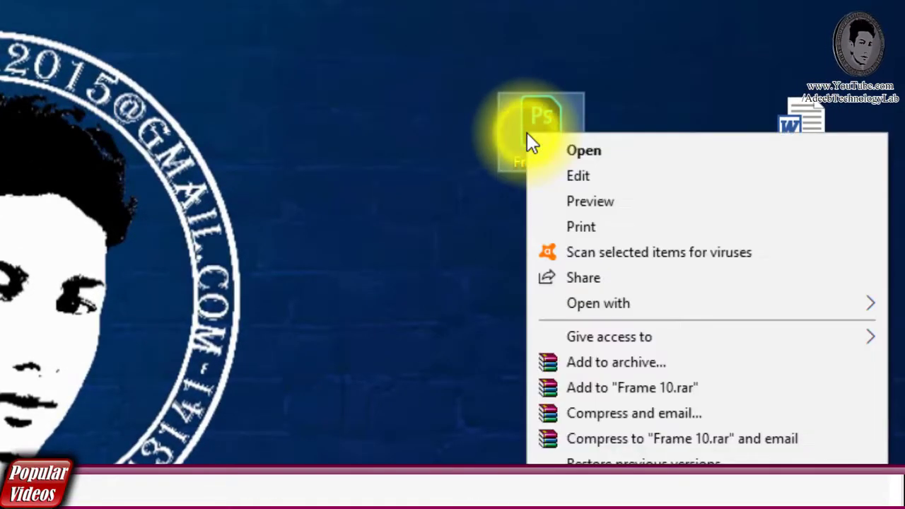
left_click(578, 150)
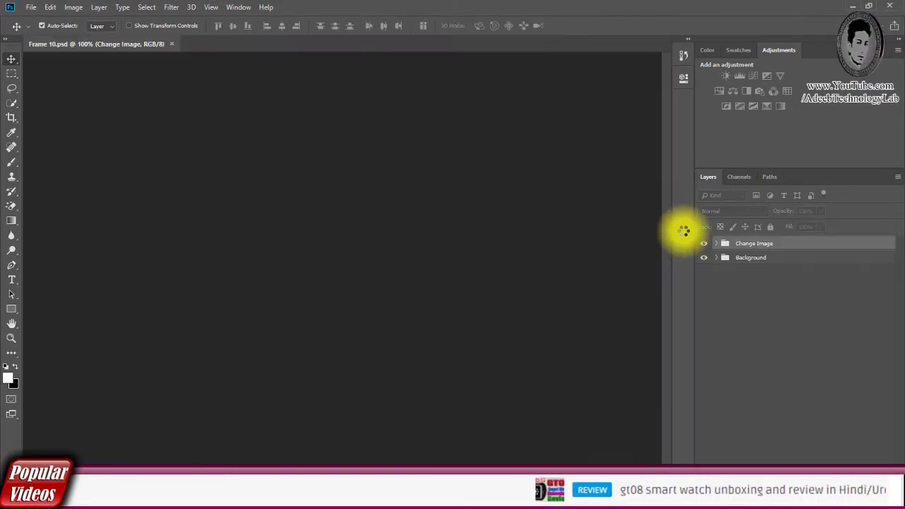
key("ctrl+0")
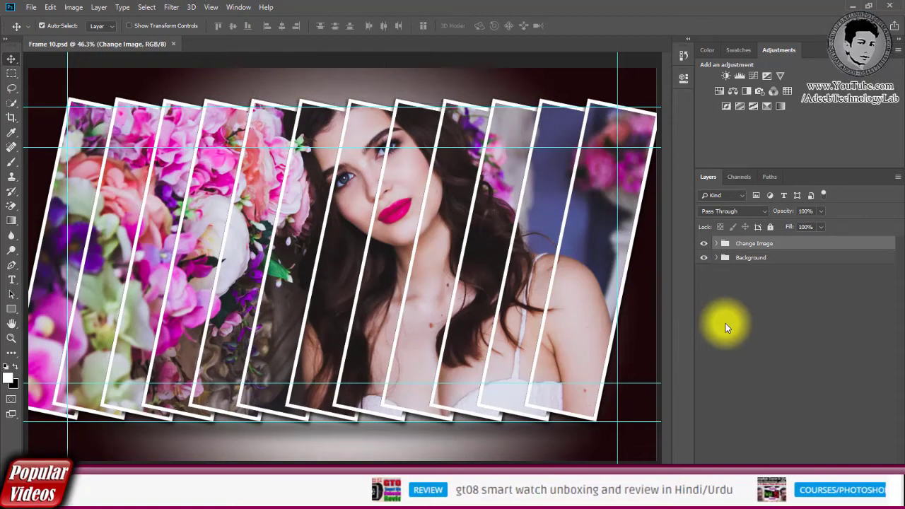
left_click(725, 323)
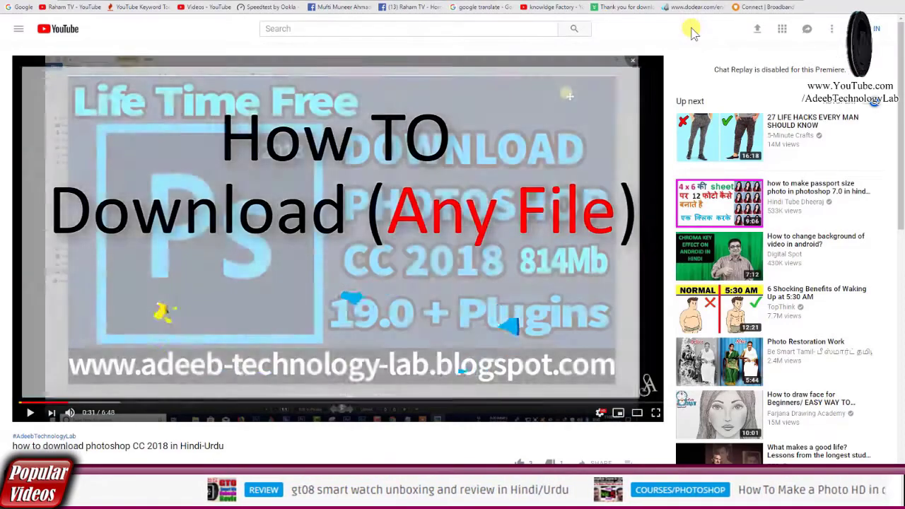
scroll(691, 30, "down", 3)
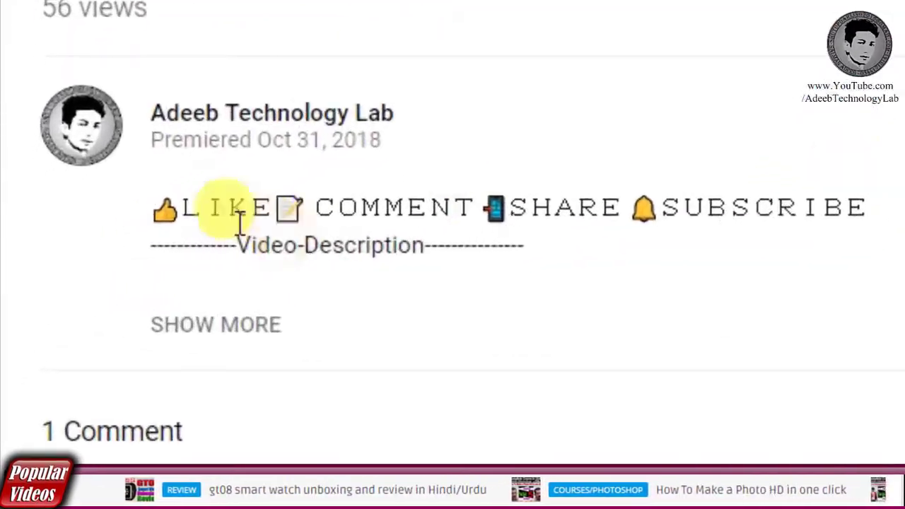
left_click_drag(247, 242, 442, 245)
left_click(368, 297)
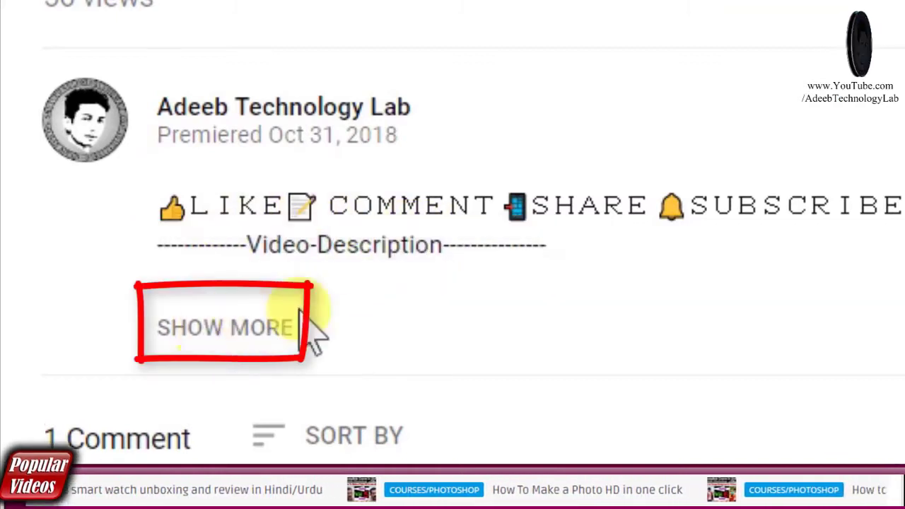
left_click(256, 326)
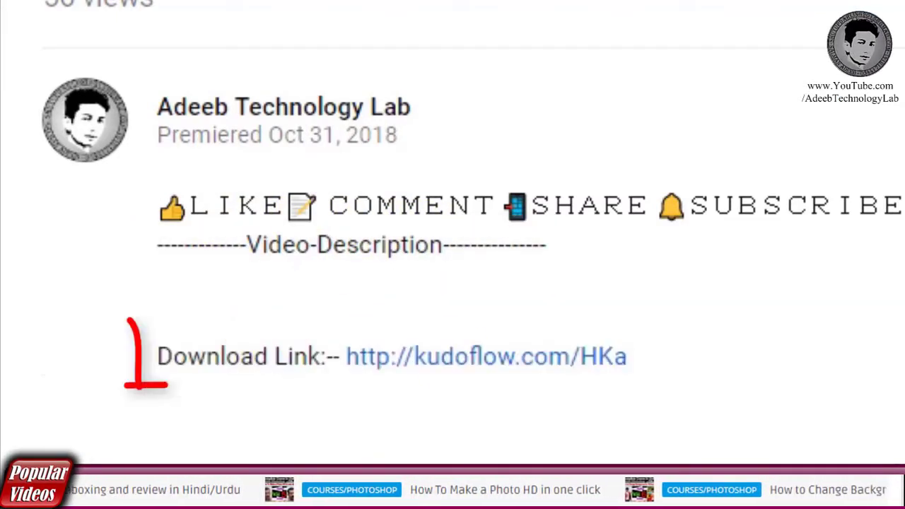
left_click_drag(157, 357, 339, 359)
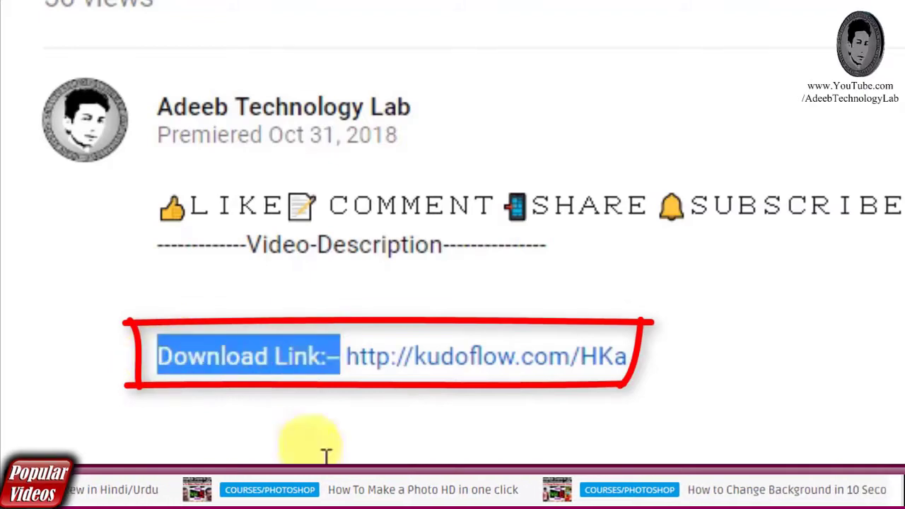
left_click(240, 350)
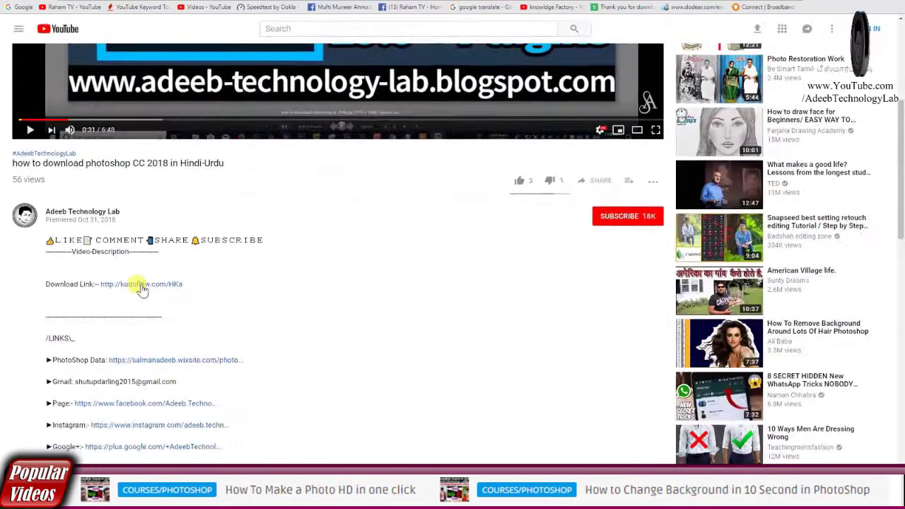
left_click(459, 357)
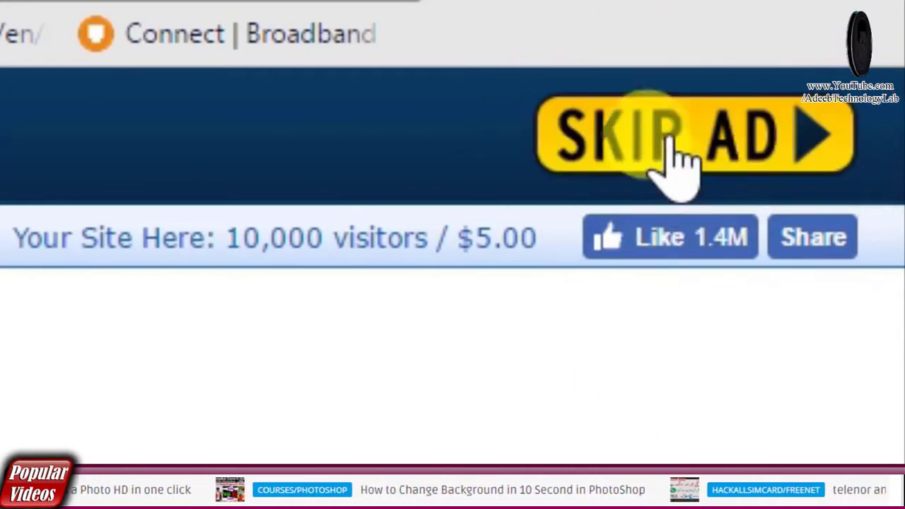
left_click(664, 145)
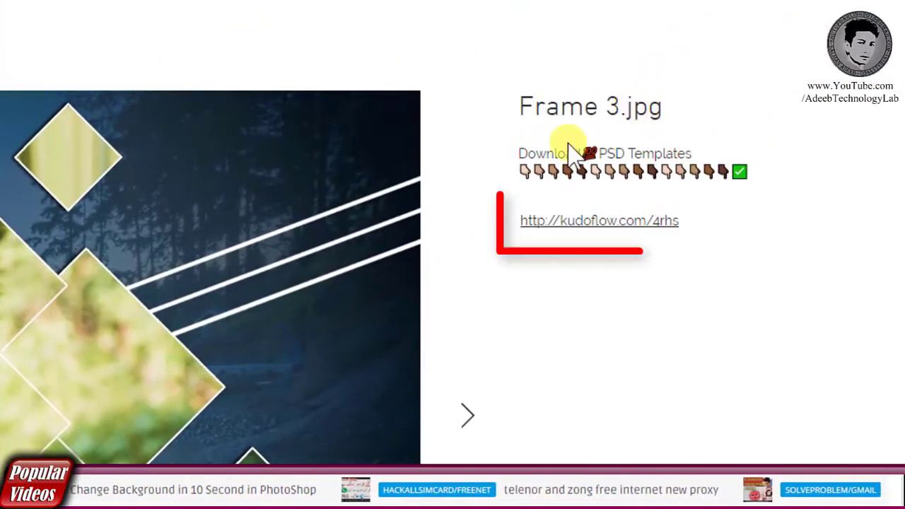
left_click_drag(520, 154, 665, 151)
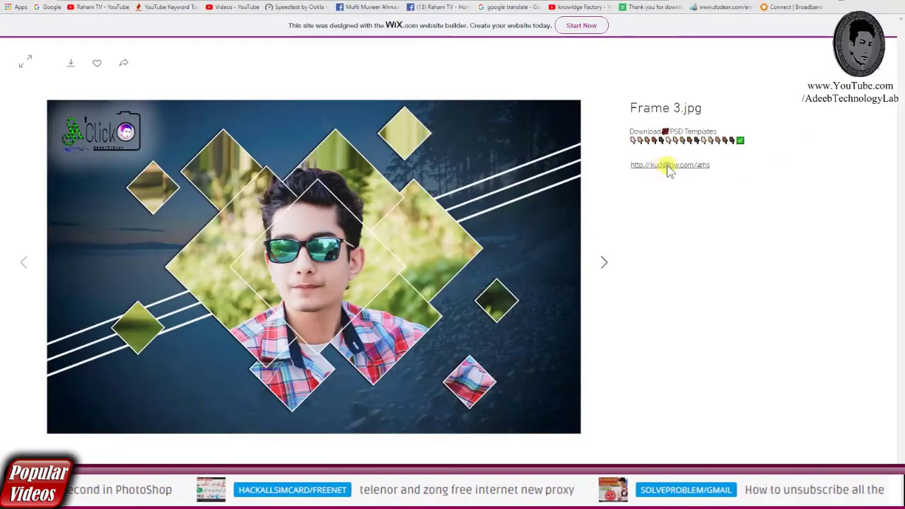
left_click(669, 165)
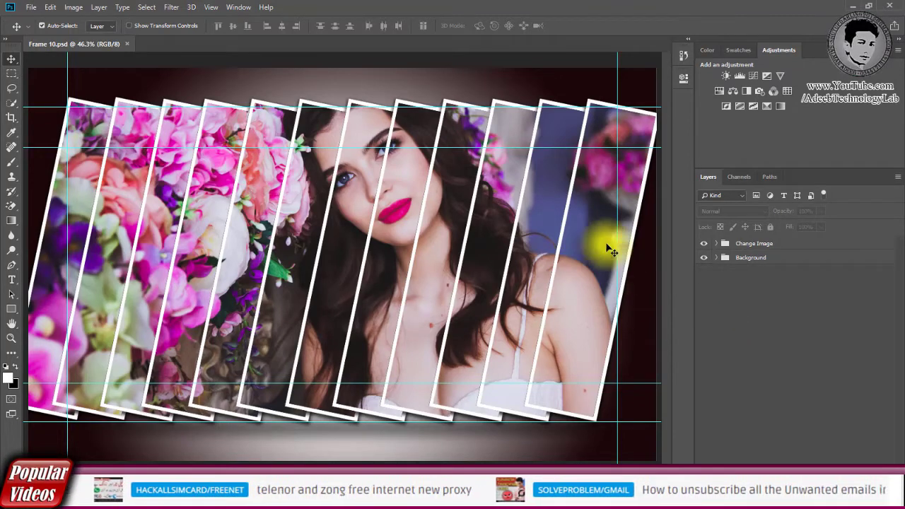
Open the Replace Image smart object in the Change Image group and delete the old Layer 5 photo
left_click(590, 239)
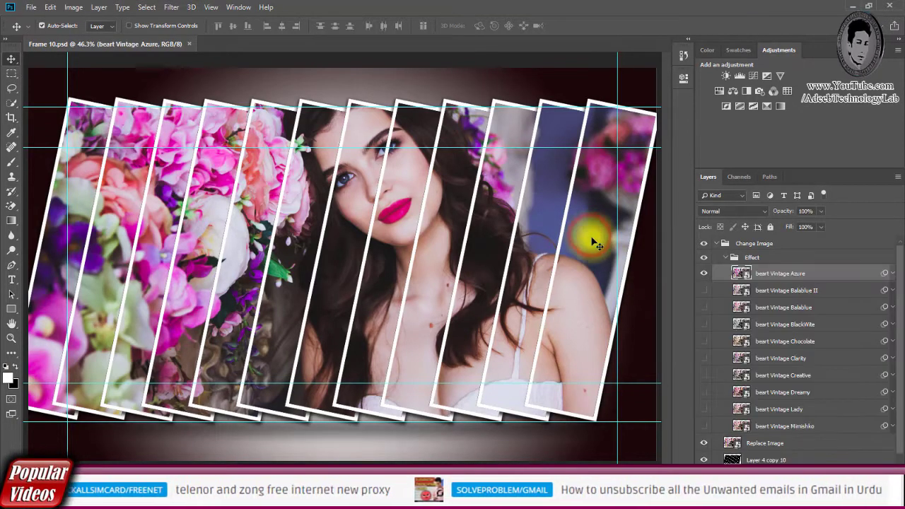
left_click(765, 443)
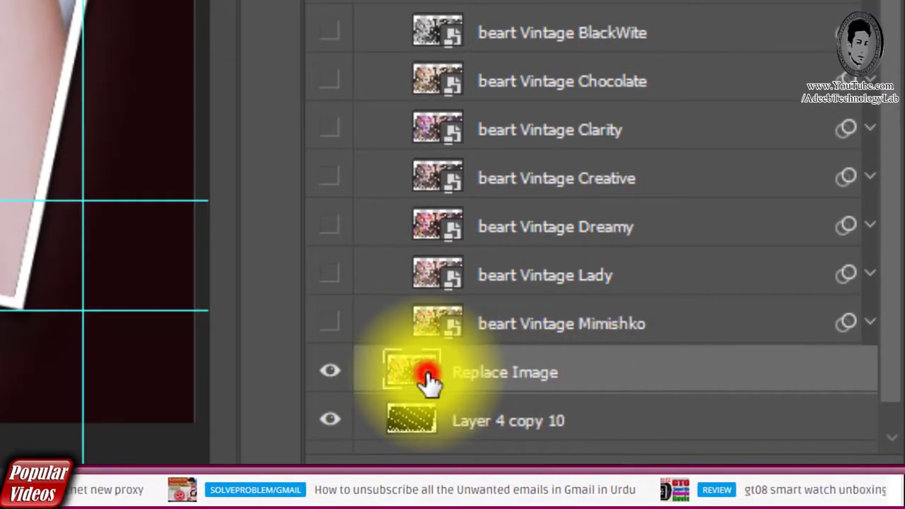
double_click(426, 372)
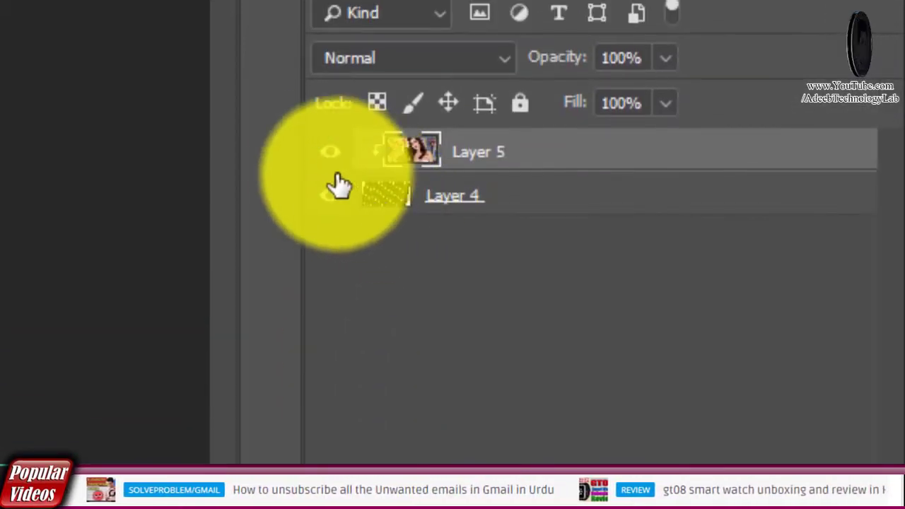
left_click(325, 152)
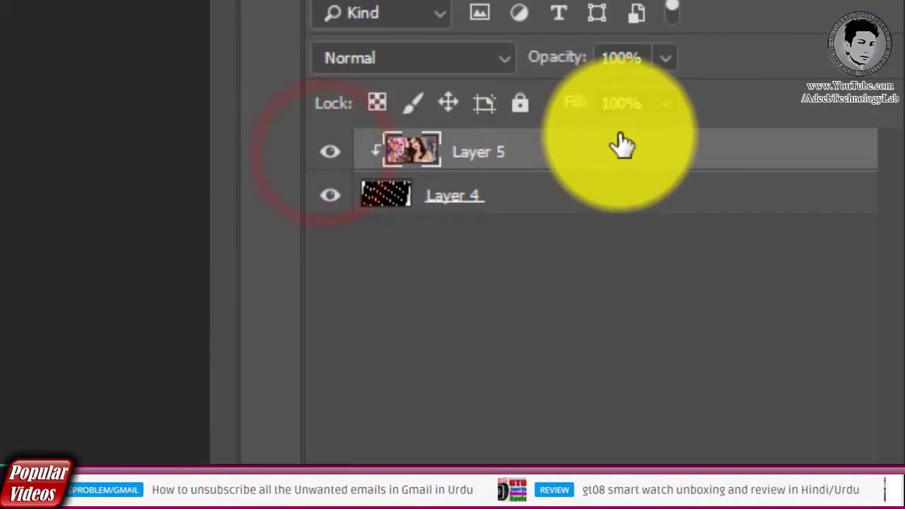
left_click_drag(622, 145, 868, 451)
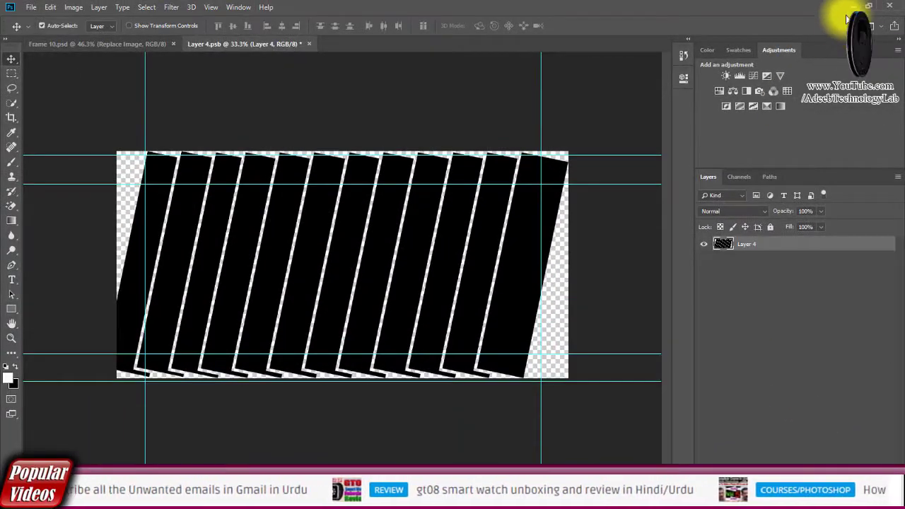
left_click(847, 9)
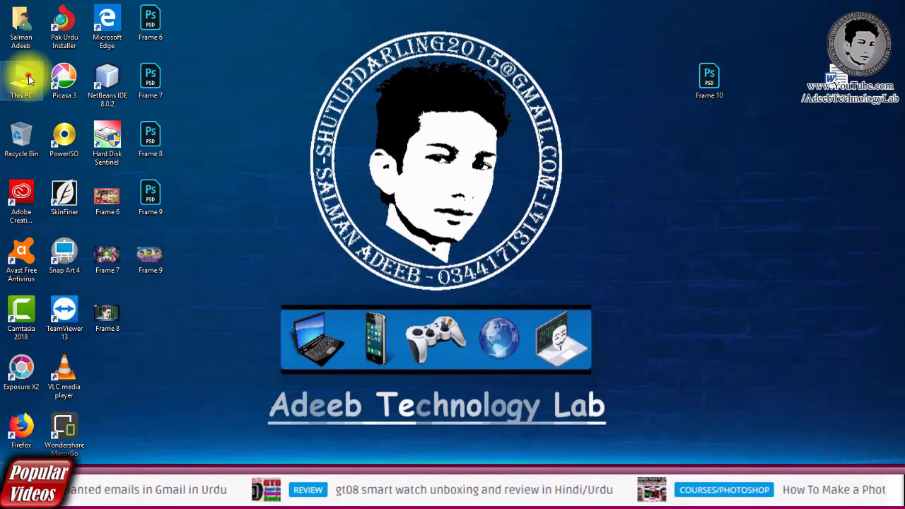
Browse from This PC through drive E:, DSLR and New folder22, and open photo DSC_0102
double_click(28, 79)
left_click(435, 164)
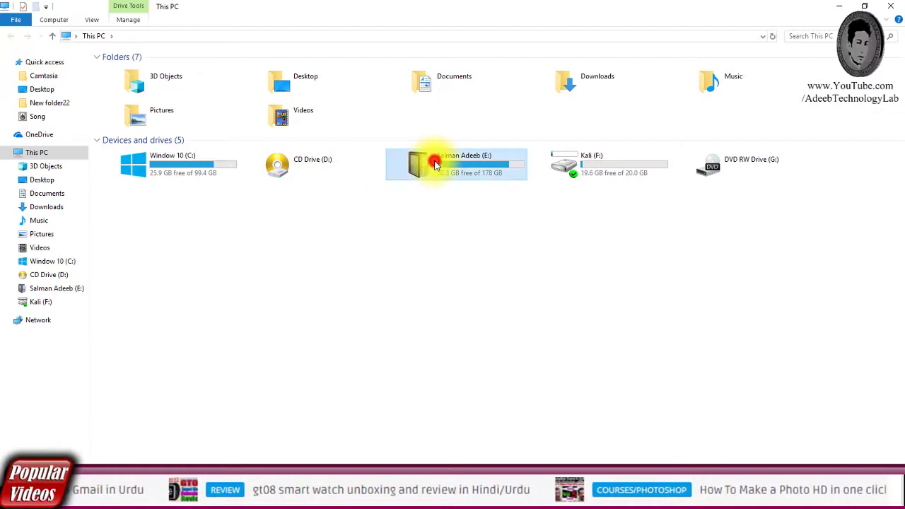
double_click(435, 164)
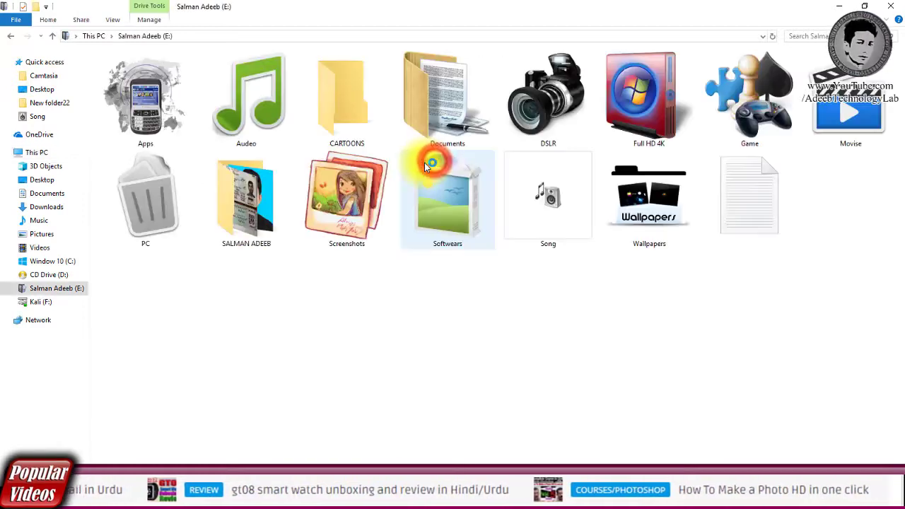
double_click(269, 196)
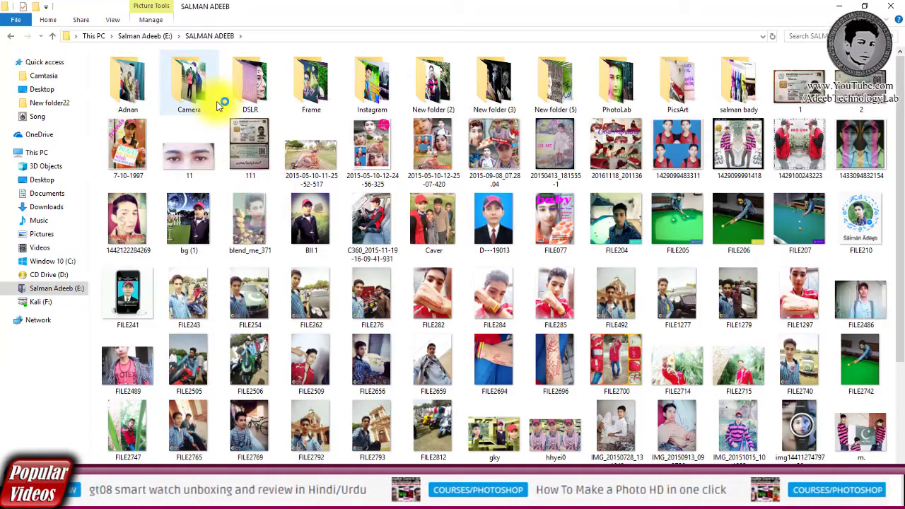
double_click(260, 88)
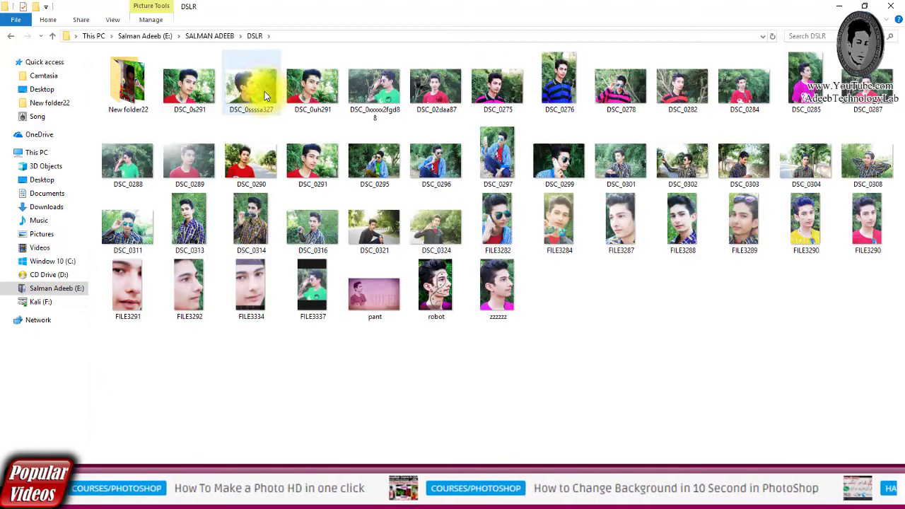
double_click(133, 85)
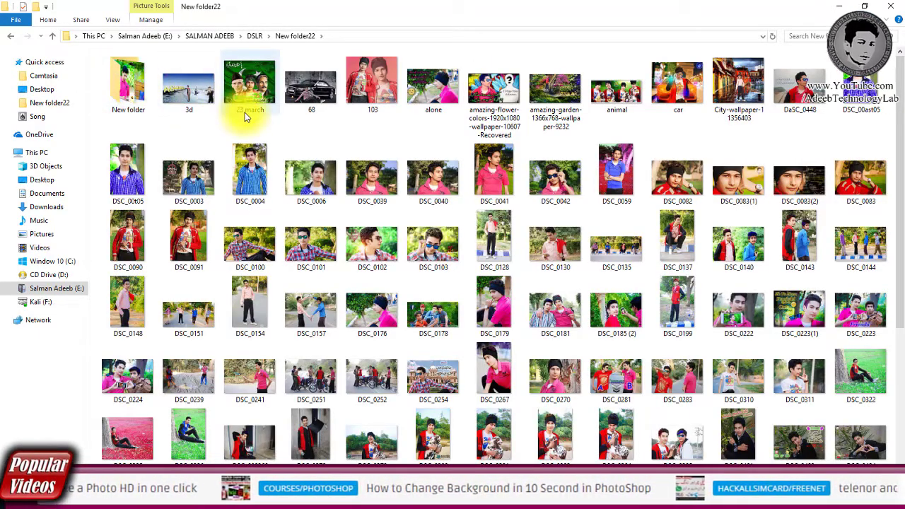
double_click(378, 242)
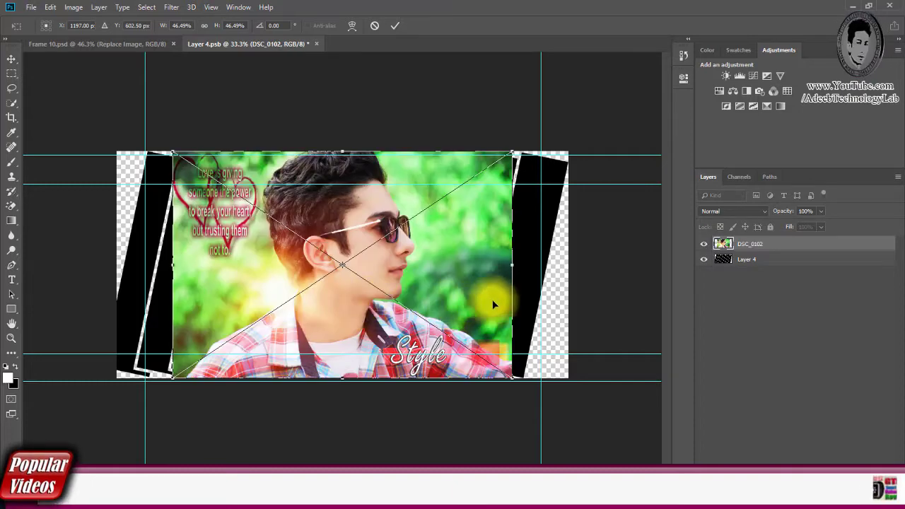
Resize and reposition DSC_0102 with Free Transform until it covers the Layer 4.psb canvas, then commit
left_click_drag(512, 379, 571, 437)
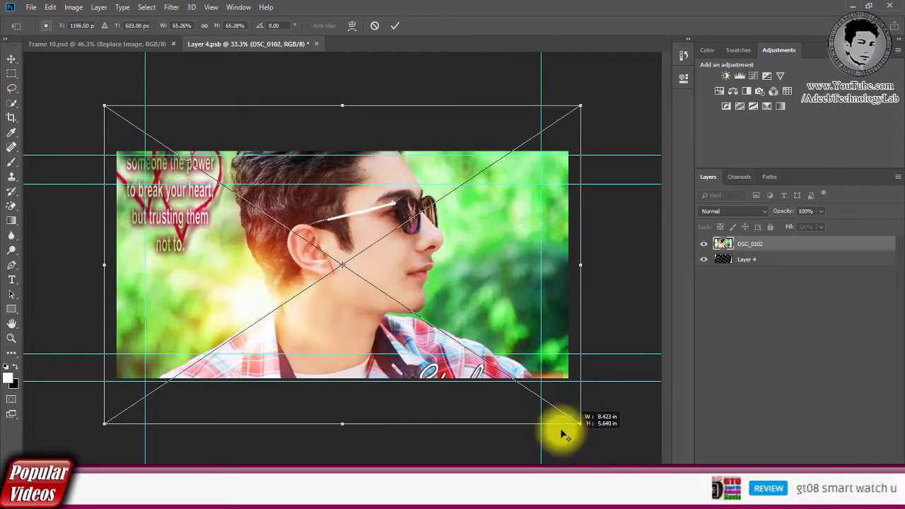
mouse_move(478, 267)
left_mouse_down()
mouse_move(481, 302)
mouse_move(480, 290)
left_mouse_up()
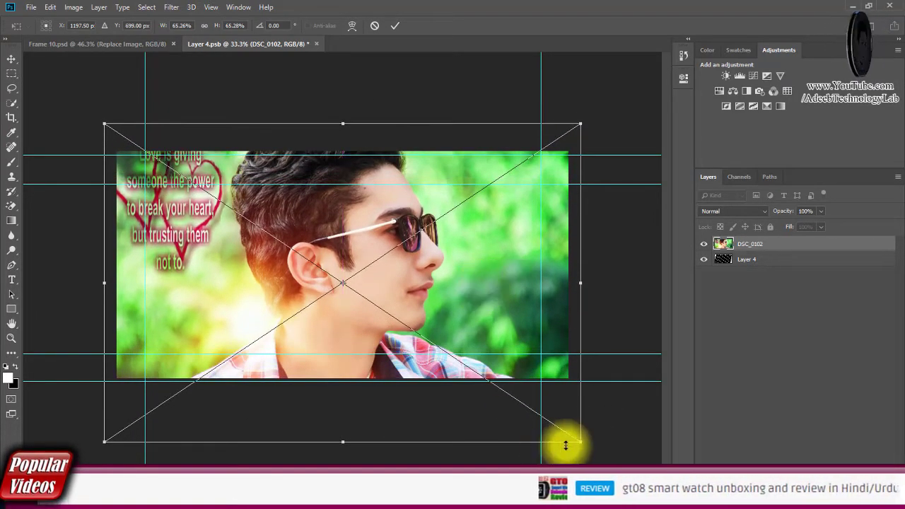
left_click_drag(581, 442, 501, 385)
mouse_move(449, 296)
left_mouse_down()
mouse_move(397, 283)
mouse_move(406, 290)
left_mouse_up()
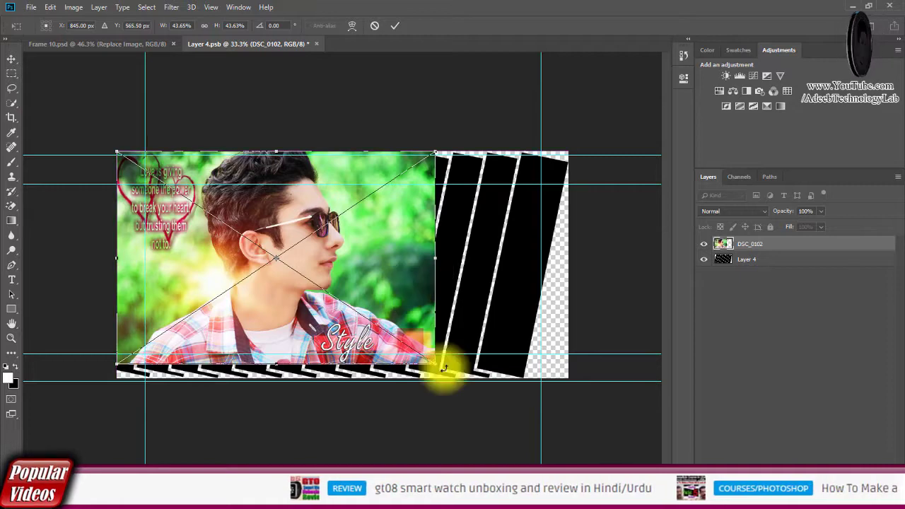
mouse_move(436, 365)
left_mouse_down()
mouse_move(478, 374)
mouse_move(464, 373)
left_mouse_up()
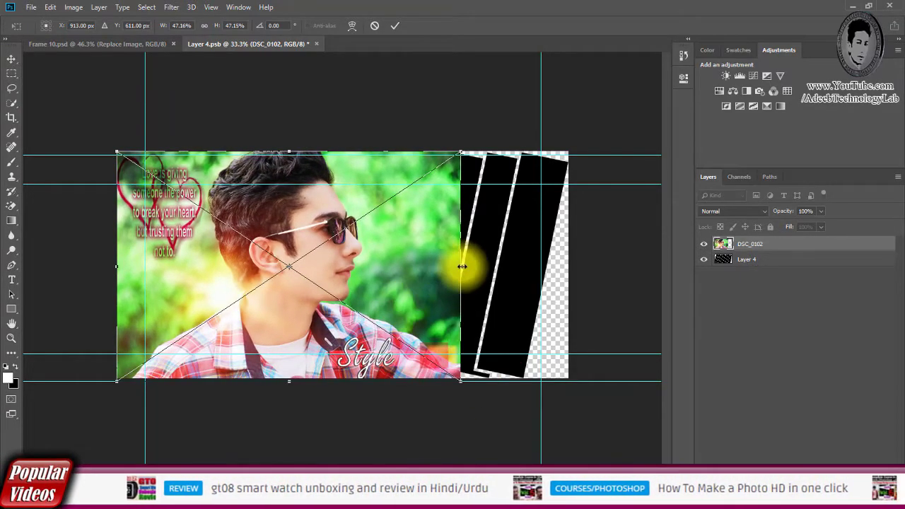
left_click_drag(461, 266, 570, 259)
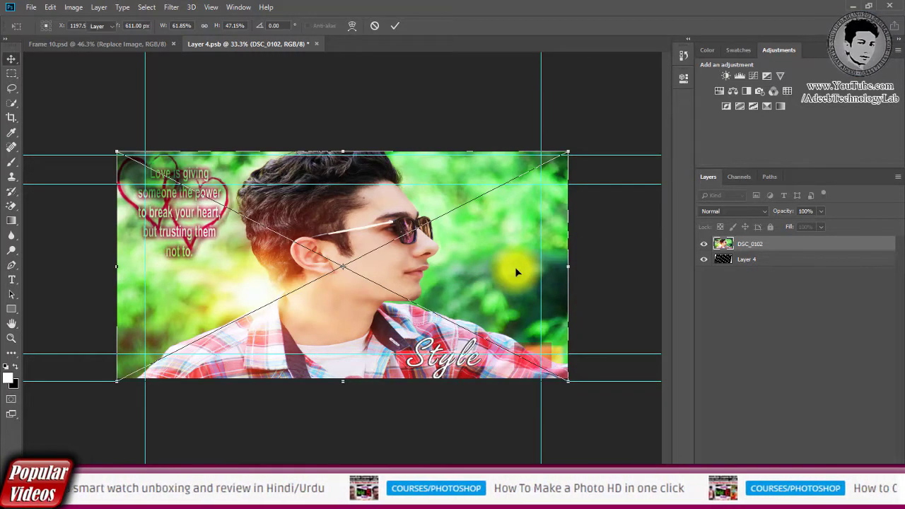
key("Return")
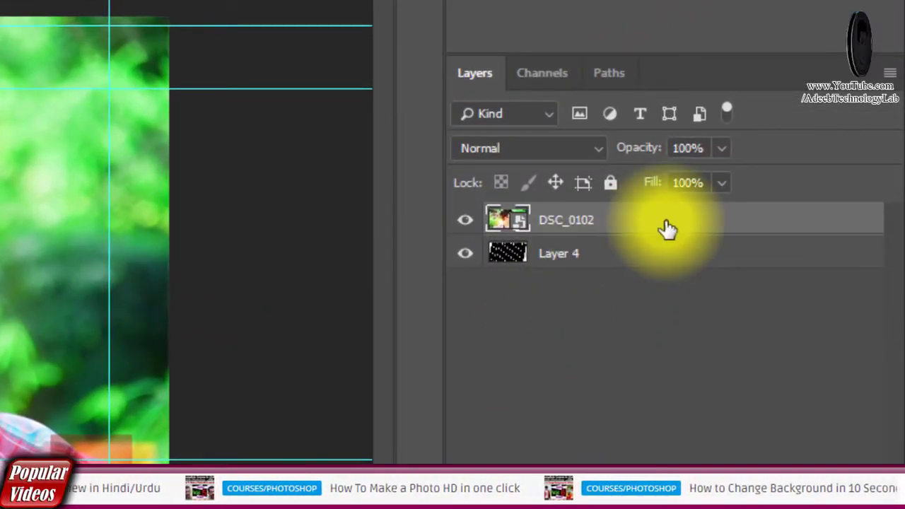
Clip DSC_0102 into the Layer 4 strips, then close Layer 4.psb, saving changes
right_click(666, 223)
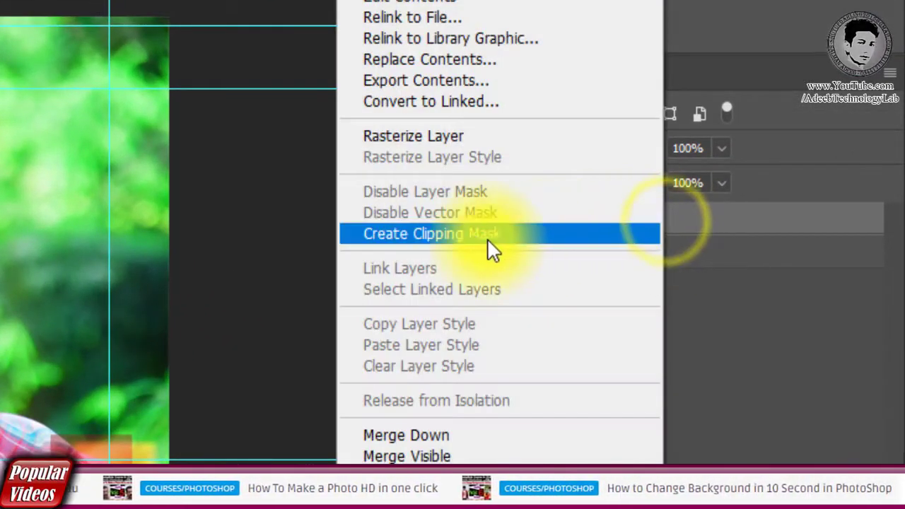
left_click(470, 234)
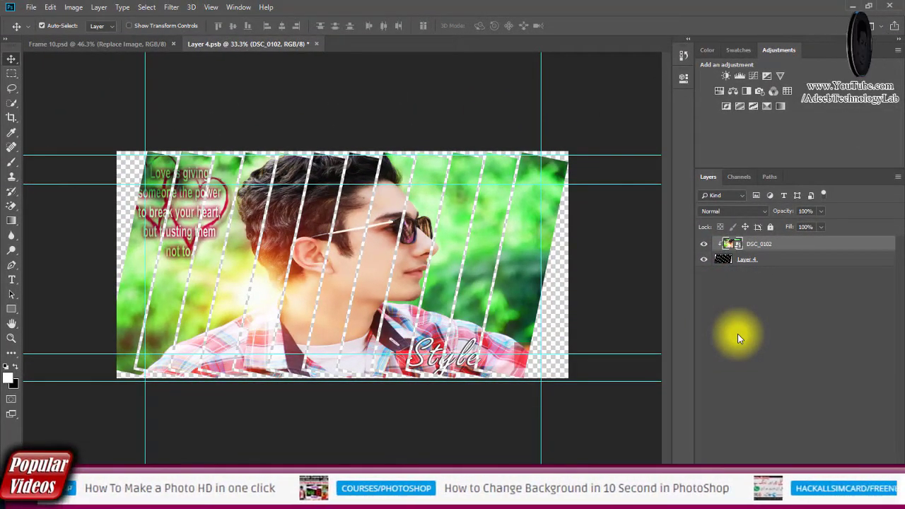
left_click(316, 44)
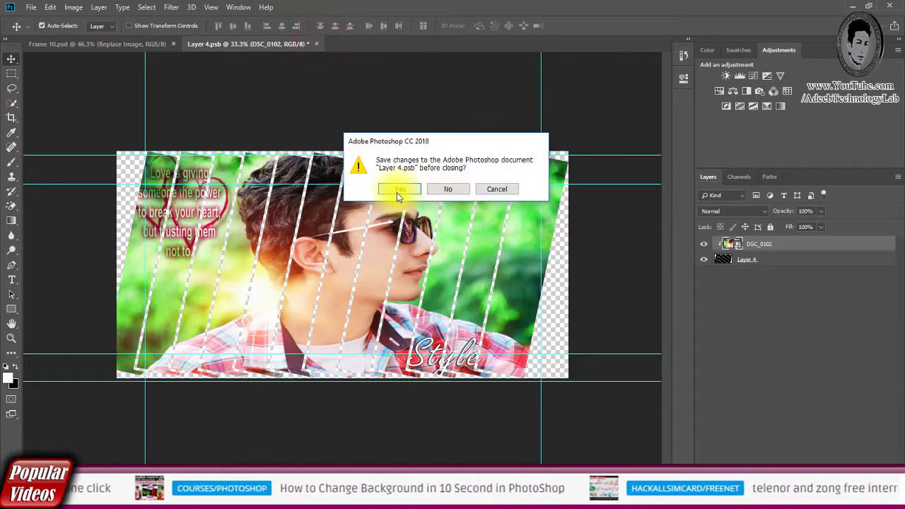
left_click(398, 190)
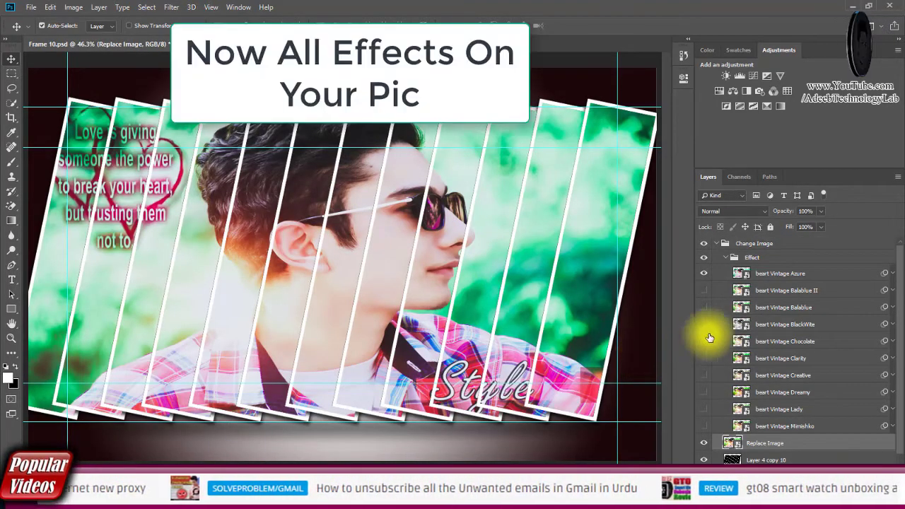
Keep the beart Vintage Azure layer visible and lower its opacity to 51%
left_click(702, 273)
left_click(701, 272)
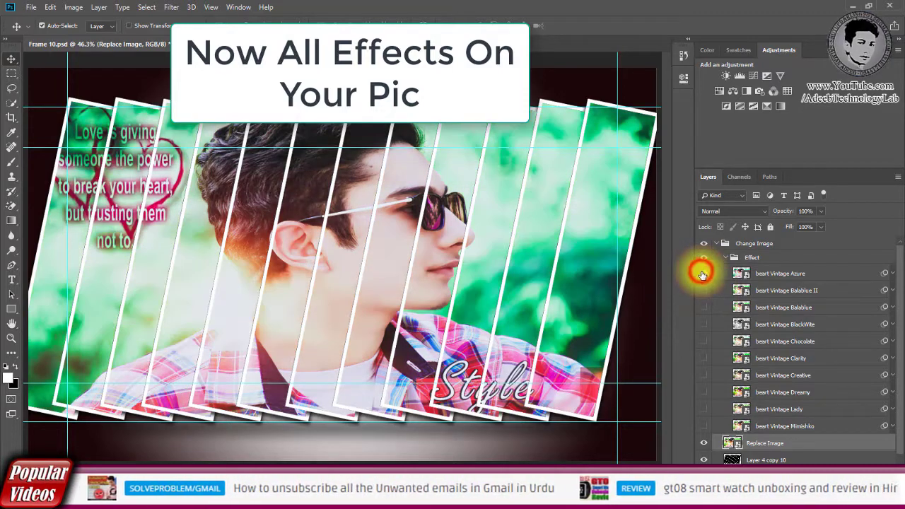
left_click(786, 276)
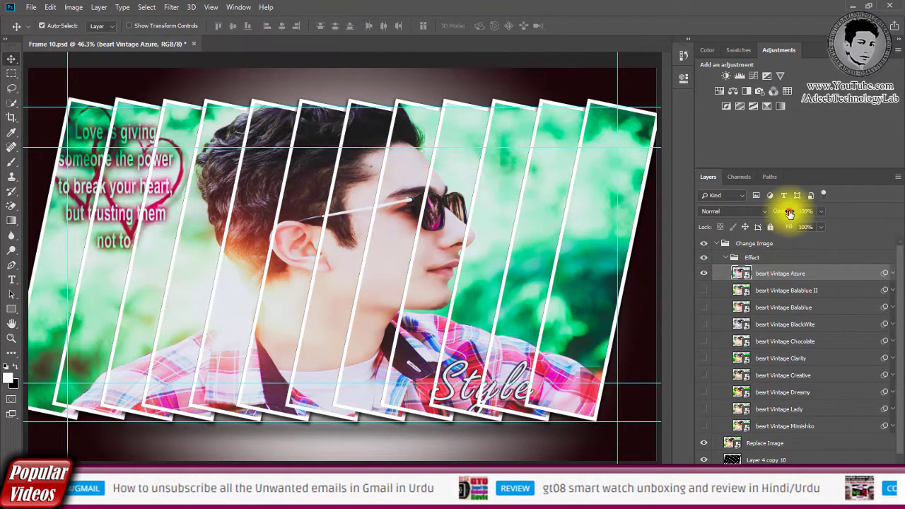
left_click_drag(789, 214, 775, 213)
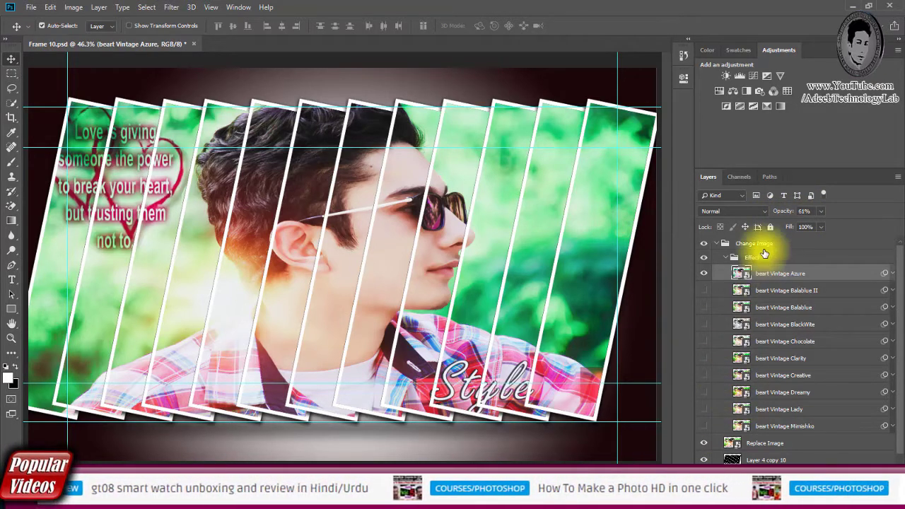
left_click_drag(777, 211, 773, 212)
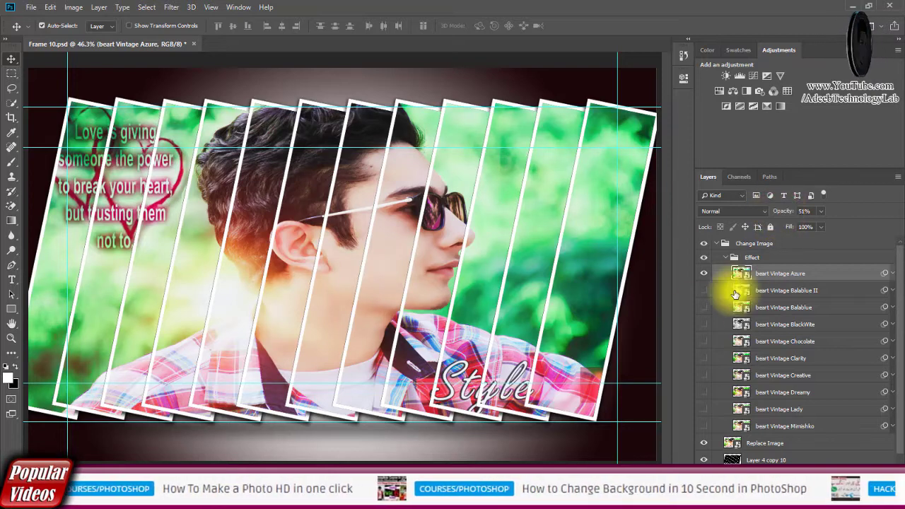
left_click(703, 273)
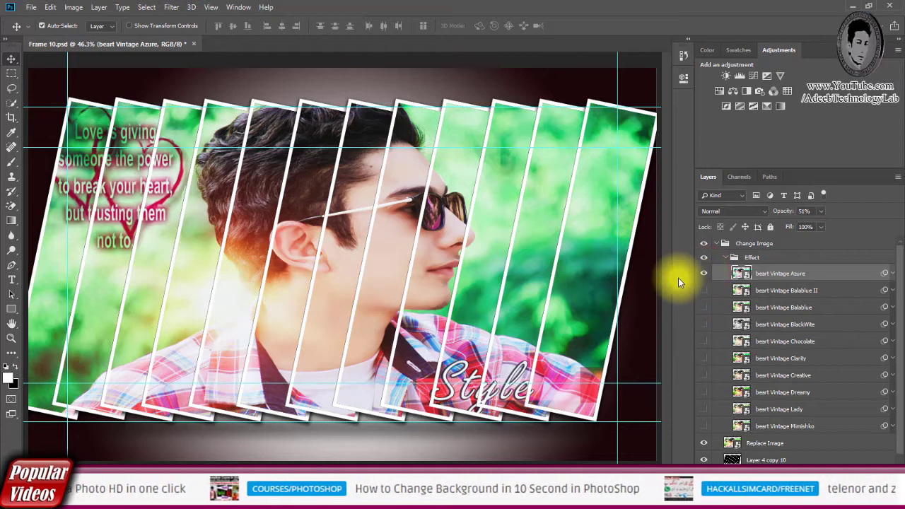
left_click(683, 280)
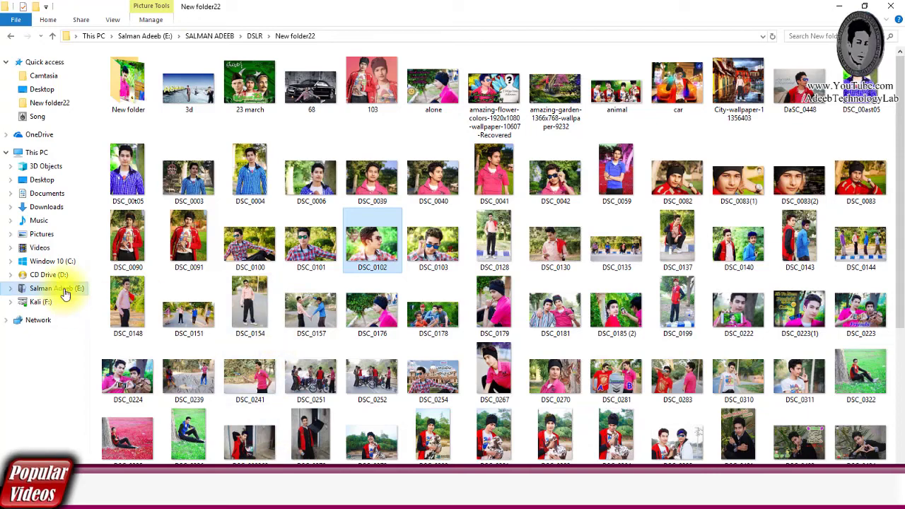
Navigate to E: > Documents > ADEEB studio and select the SA click3 logo image
left_click(62, 288)
double_click(451, 104)
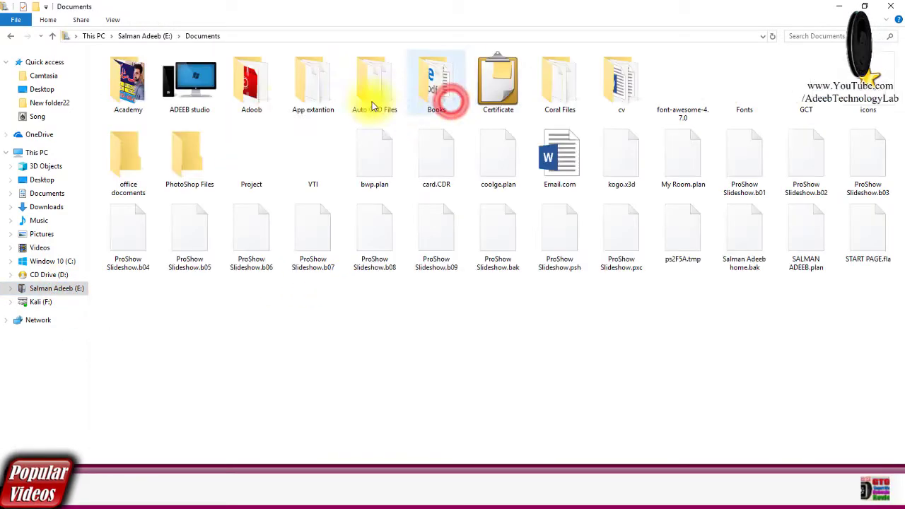
key("super+Tab")
left_click(304, 201)
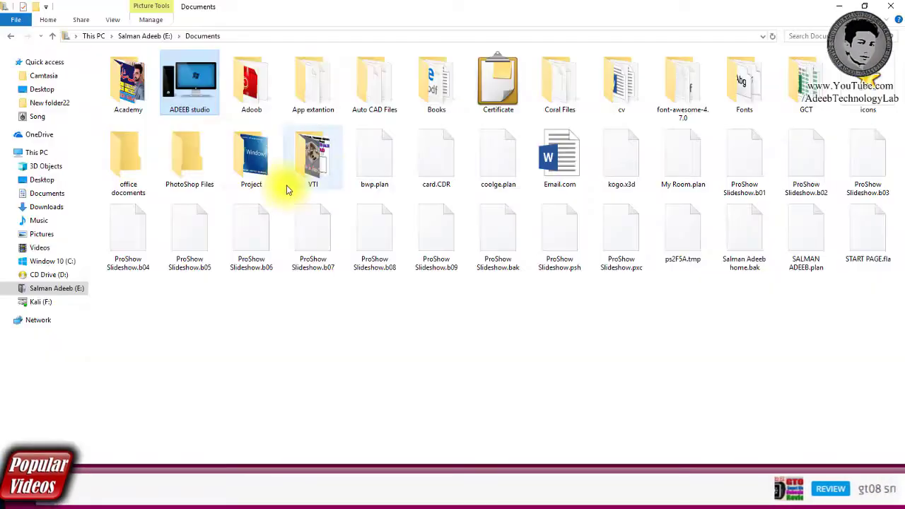
double_click(179, 92)
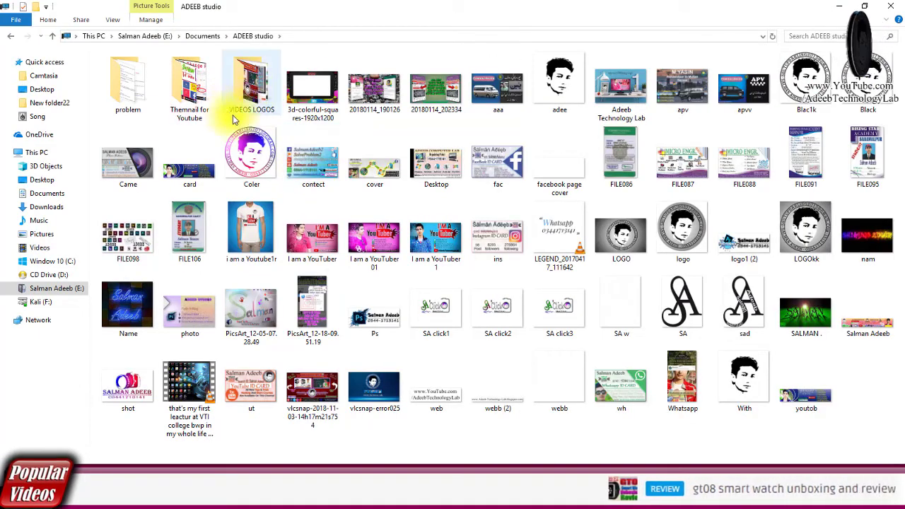
left_click(561, 315)
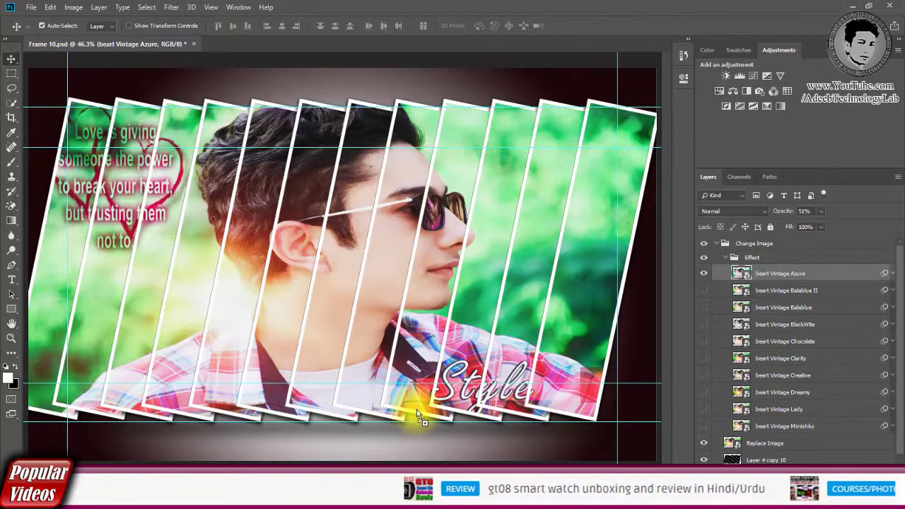
Place the SA click3 logo onto the frame and rasterize its layer
left_click_drag(325, 456, 417, 409)
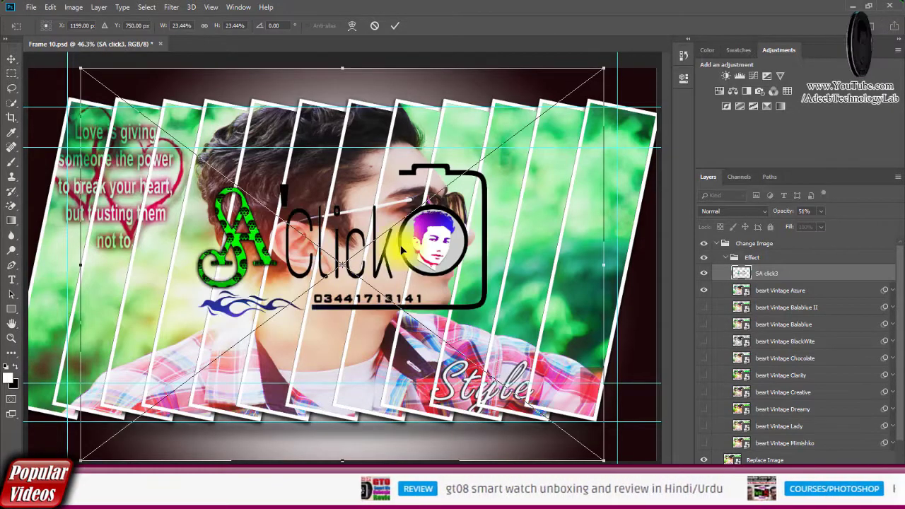
key("Return")
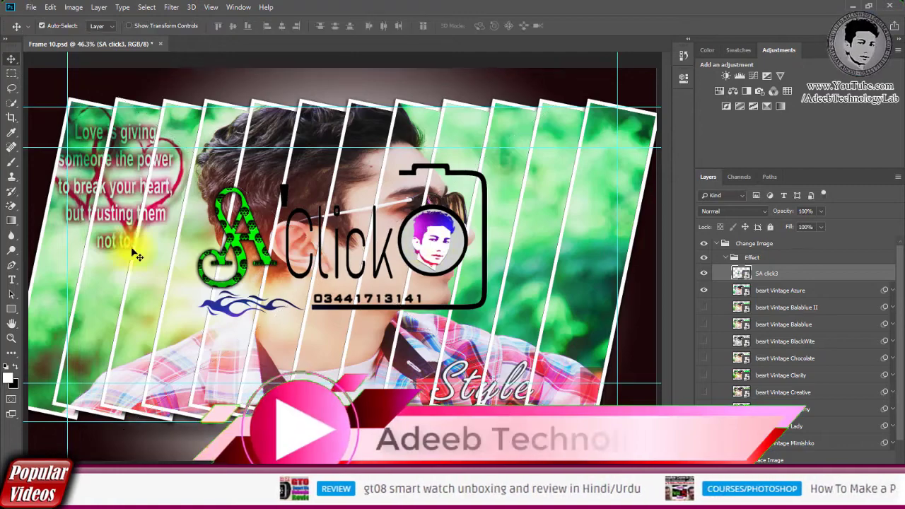
left_click(12, 205)
left_click(402, 225)
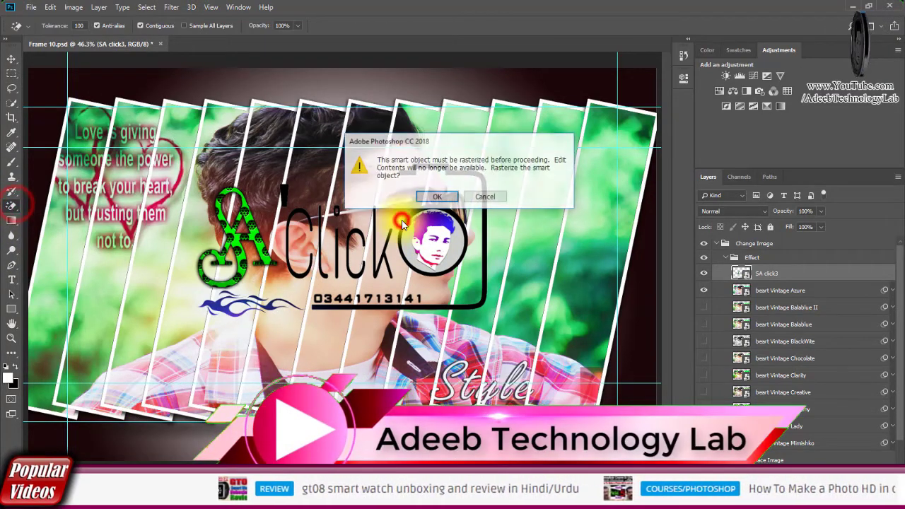
left_click(437, 197)
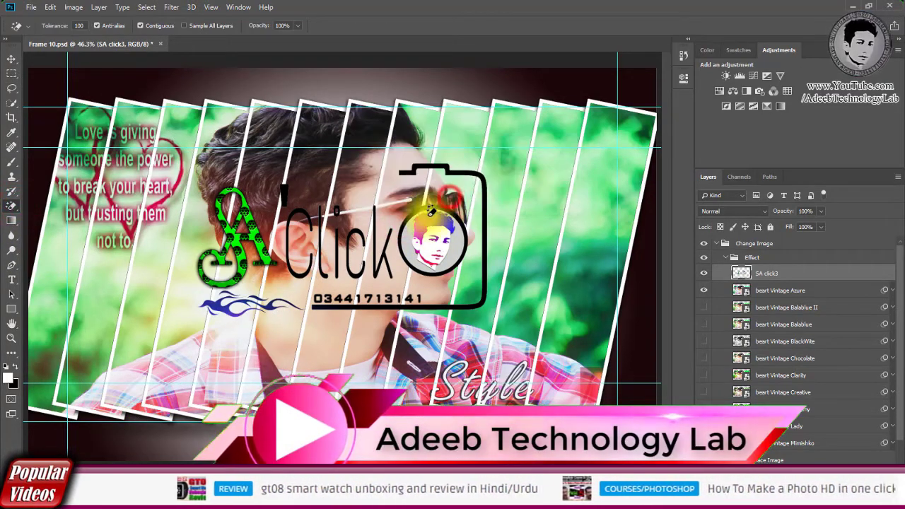
left_click(11, 58)
Scale the logo to about 28% and move it toward the lower right
key("ctrl+t")
left_click_drag(336, 181, 601, 398)
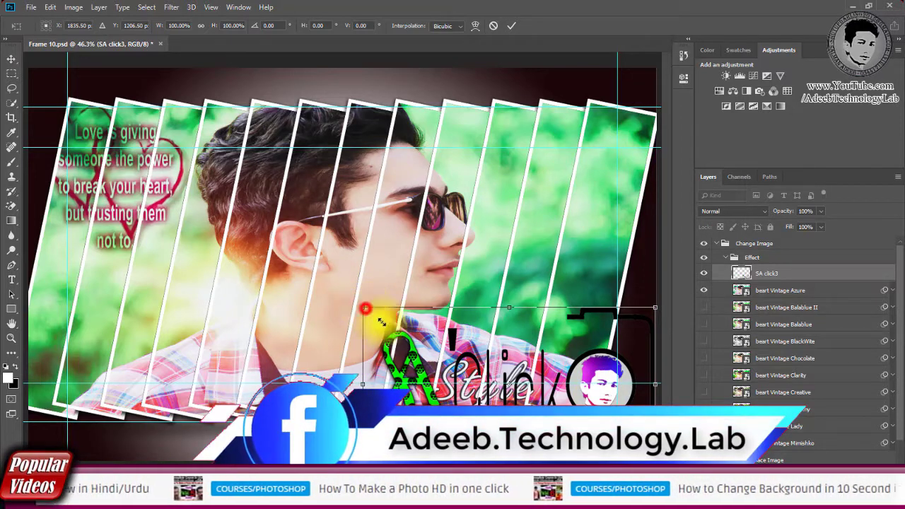
left_click_drag(363, 307, 602, 407)
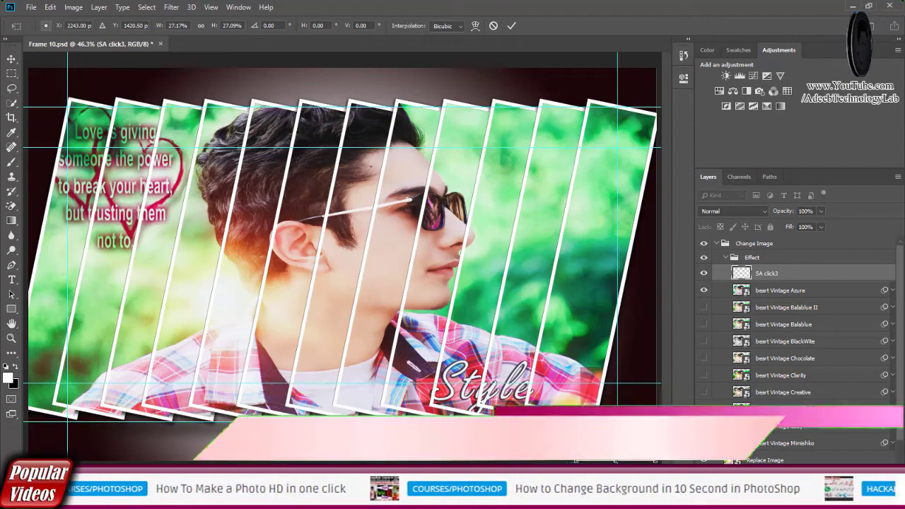
Commit the logo's size and position, then add a 59% opacity, 46 px Drop Shadow to SA click3
left_click(815, 278)
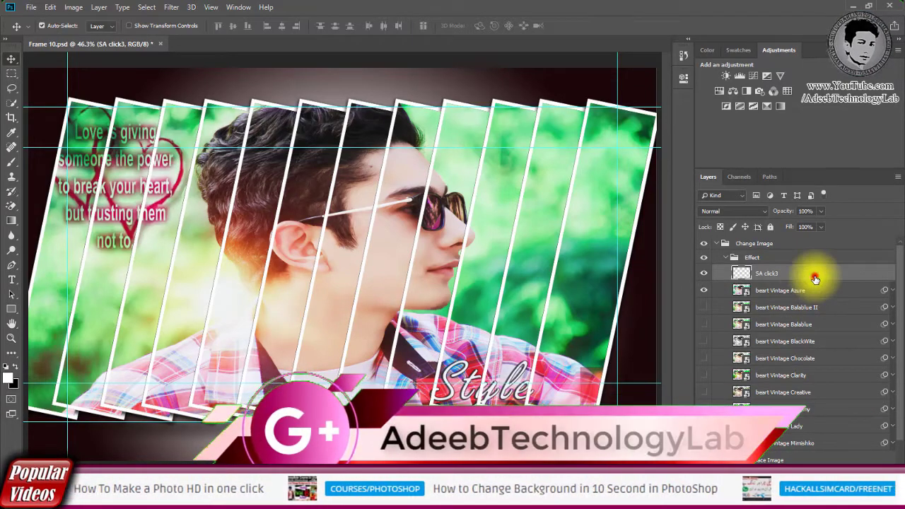
double_click(777, 280)
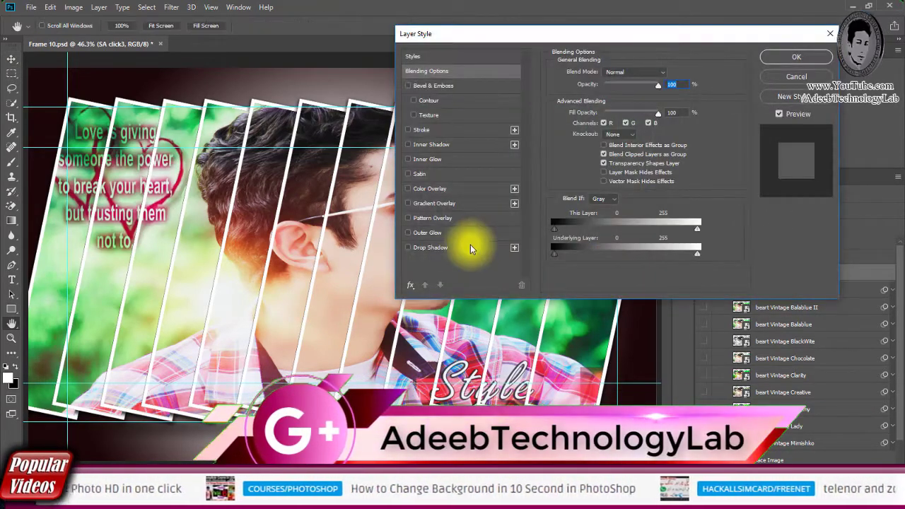
left_click(438, 249)
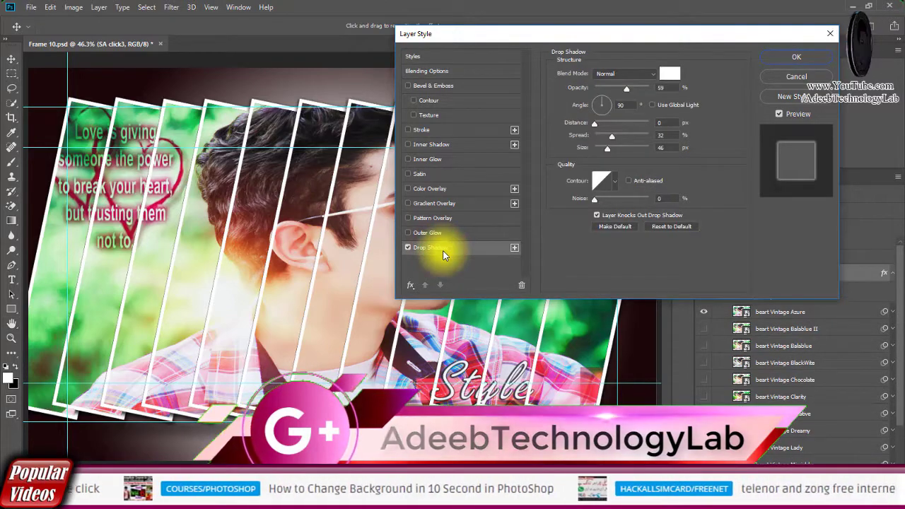
left_click(780, 61)
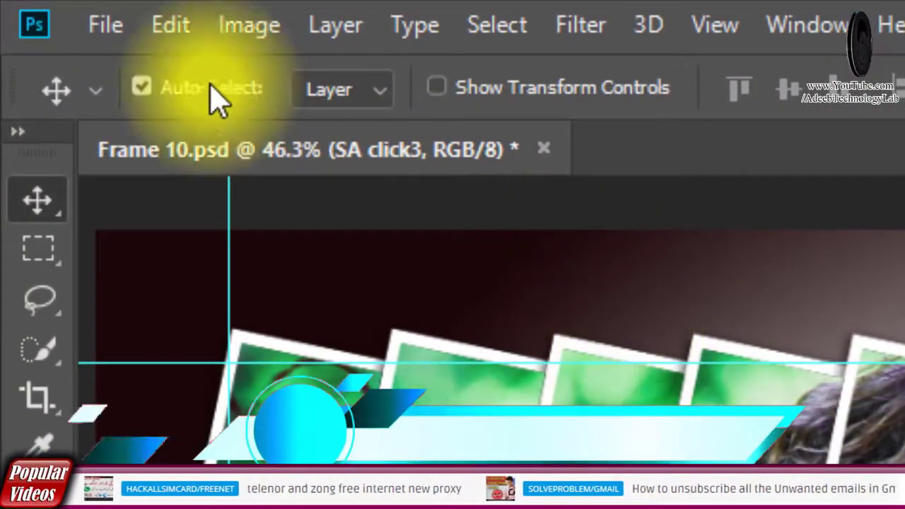
Export the frame as JPEG 'Frame 10' to the Desktop at Maximum quality 12
left_click(110, 25)
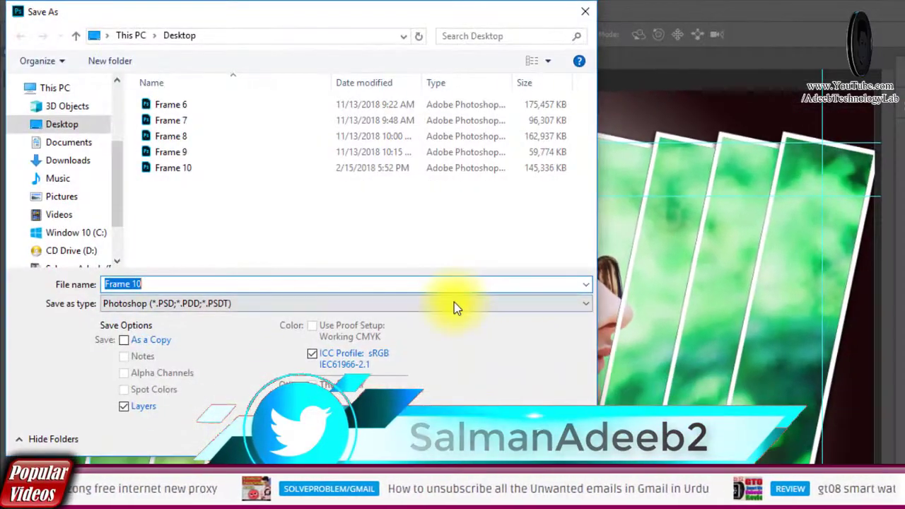
left_click(446, 302)
left_click(260, 420)
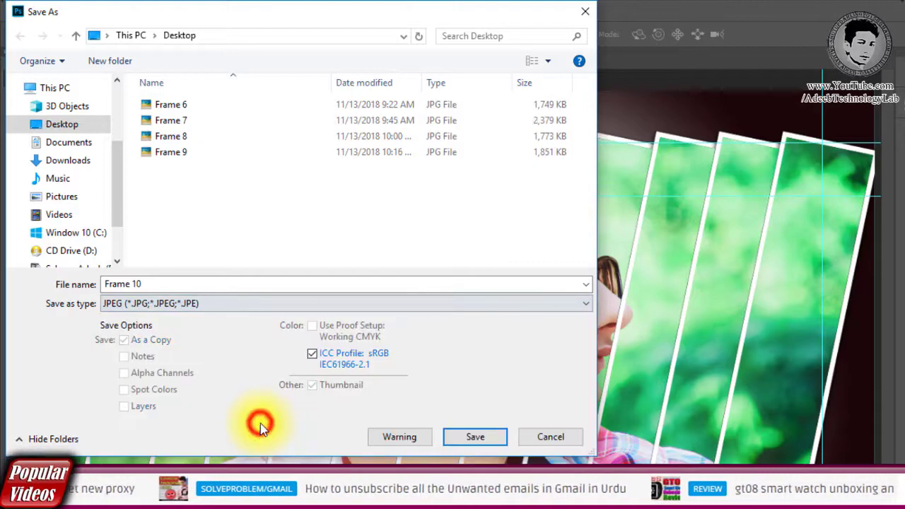
key("Return")
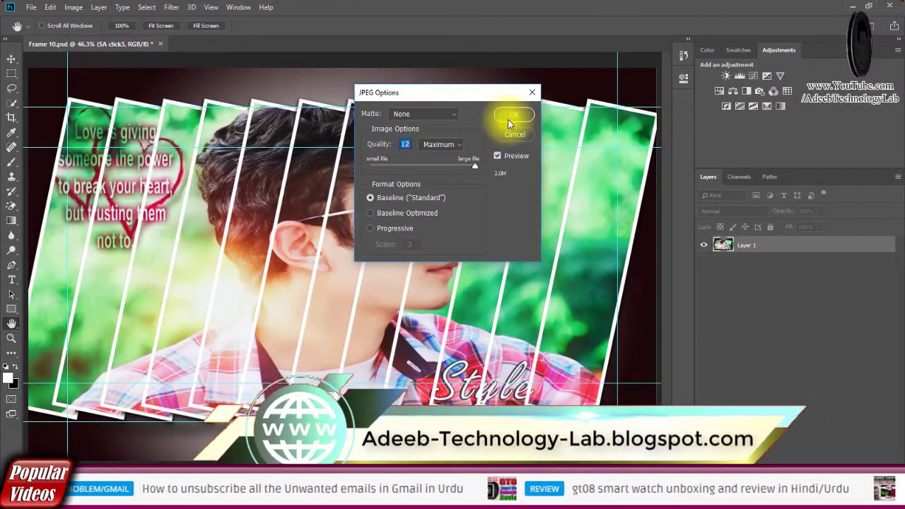
left_click(510, 115)
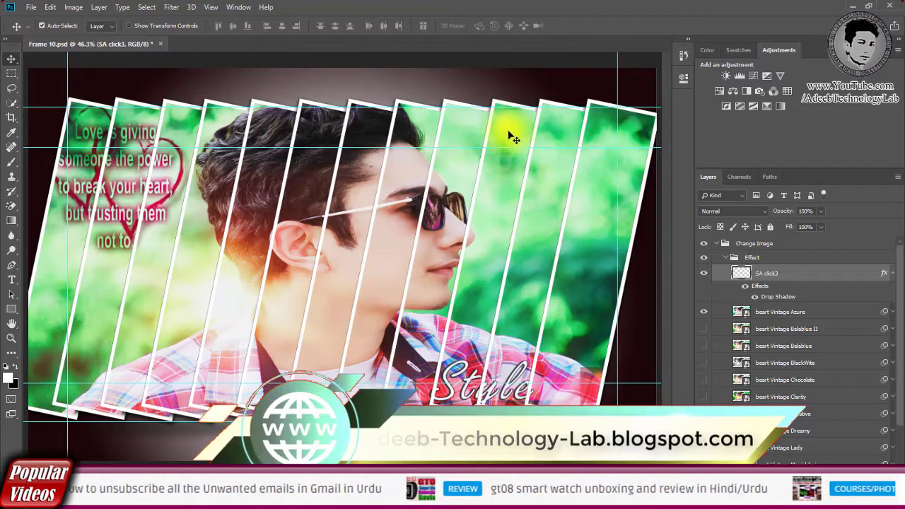
Save the layered document and select the exported Frame 10 JPEG on the desktop
key("ctrl+s")
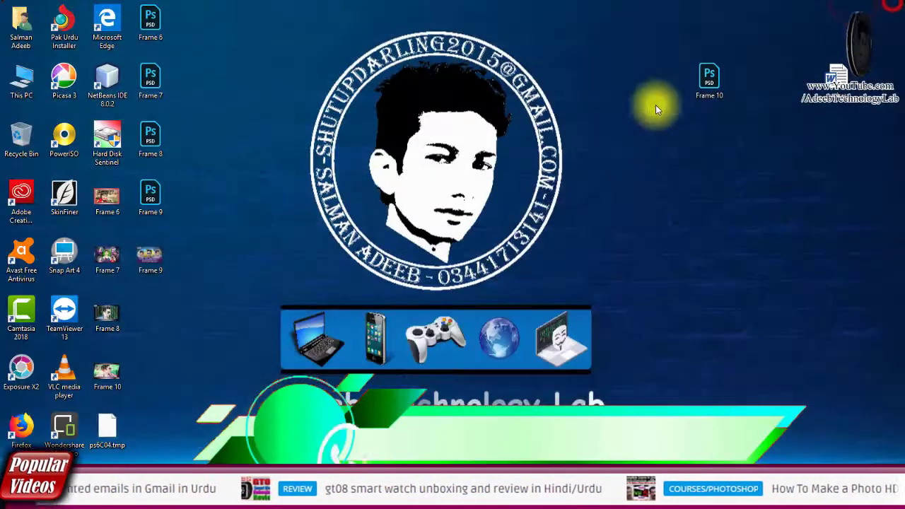
left_click(108, 375)
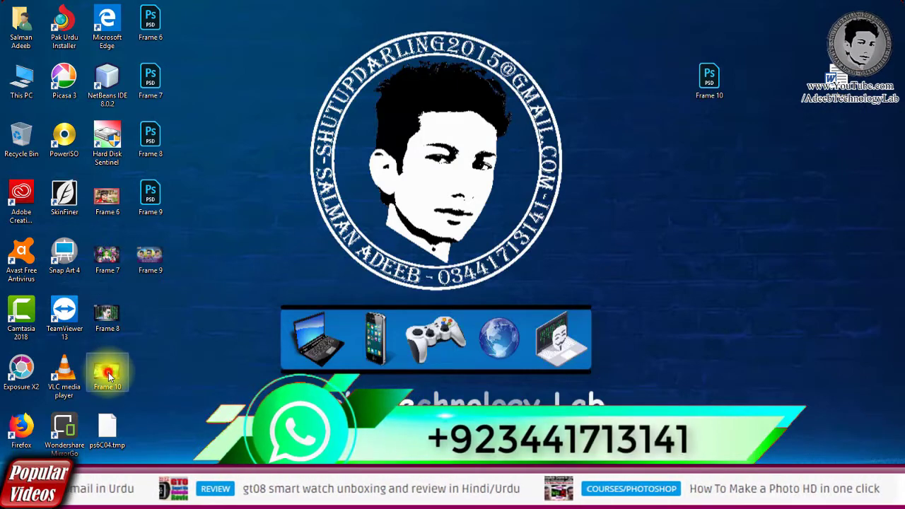